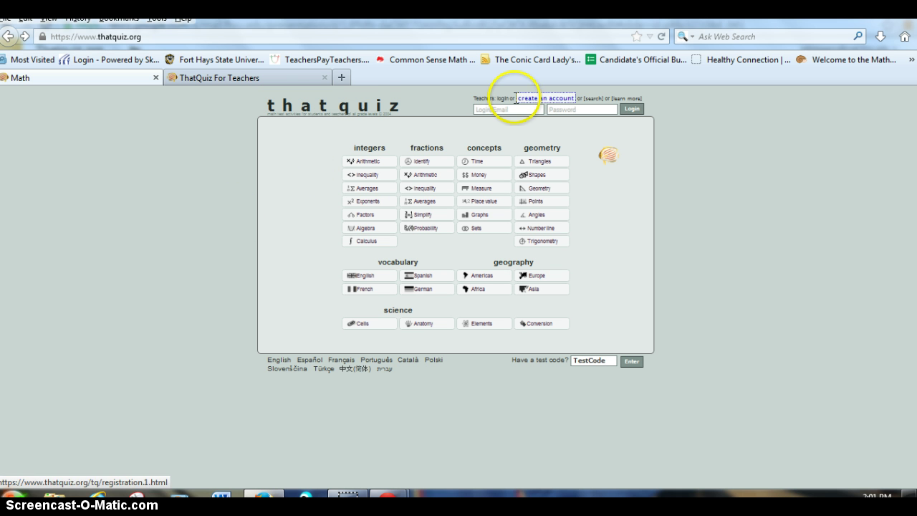
# Create a new class named 5th Hour in the teacher account with the first names of two students, and save it.
pyautogui.click(199, 79)
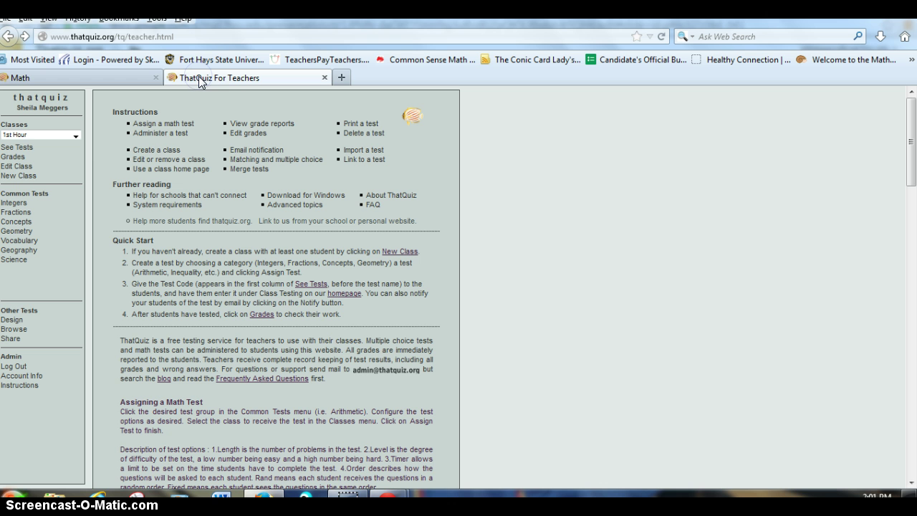
pyautogui.click(21, 176)
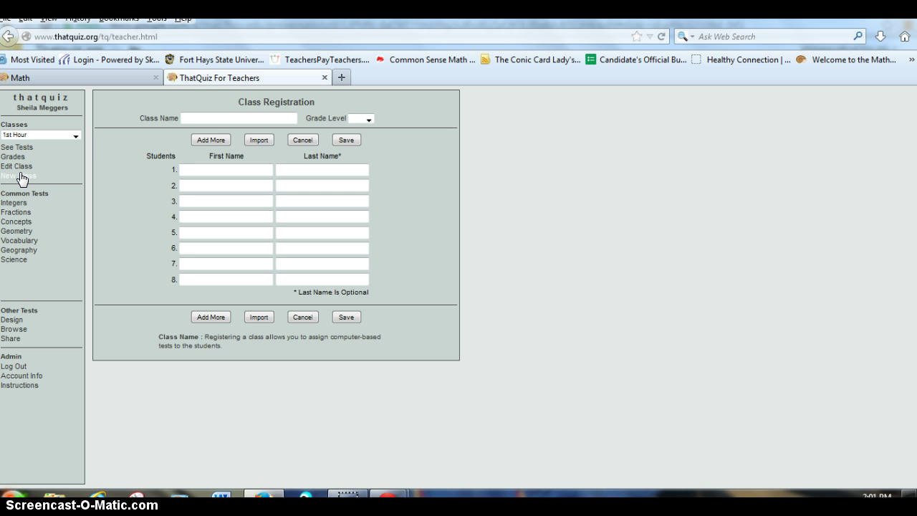
pyautogui.write('5th Hour')
pyautogui.click(224, 171)
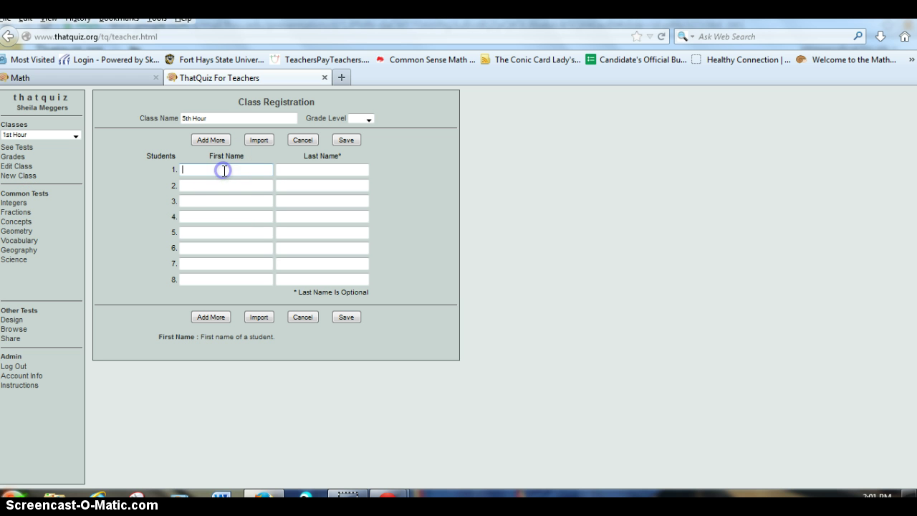
pyautogui.write('John')
pyautogui.press('Tab')
pyautogui.press('Tab')
pyautogui.write('Sue')
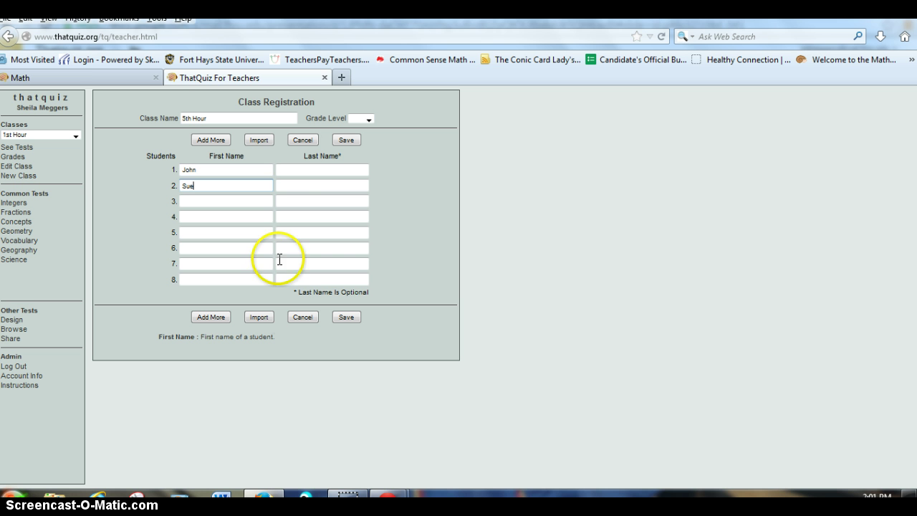
pyautogui.click(346, 316)
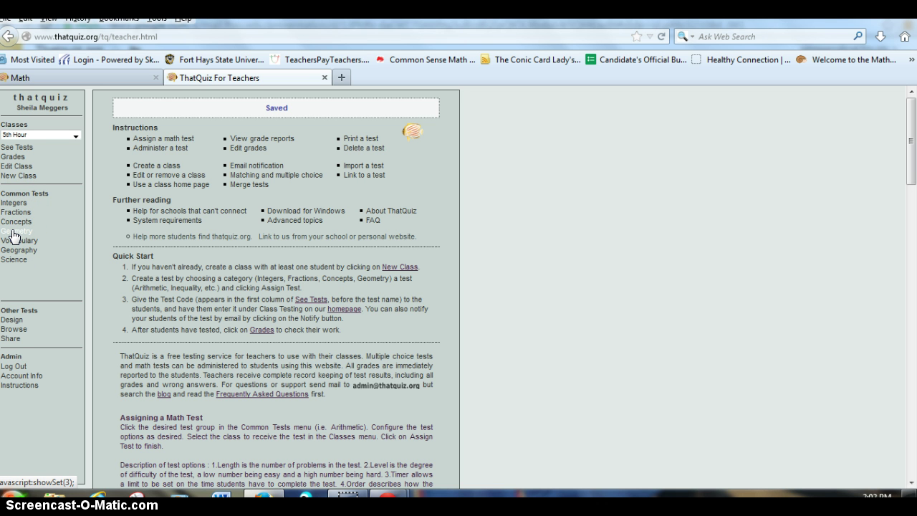
# Start a Geometry test of the Trigonometry type with length 20, level 4 and no timer.
pyautogui.click(13, 233)
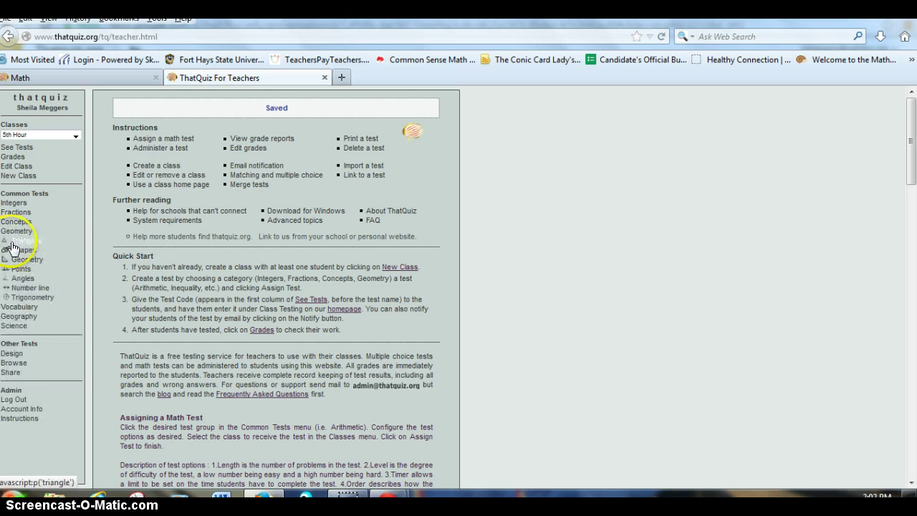
pyautogui.click(20, 300)
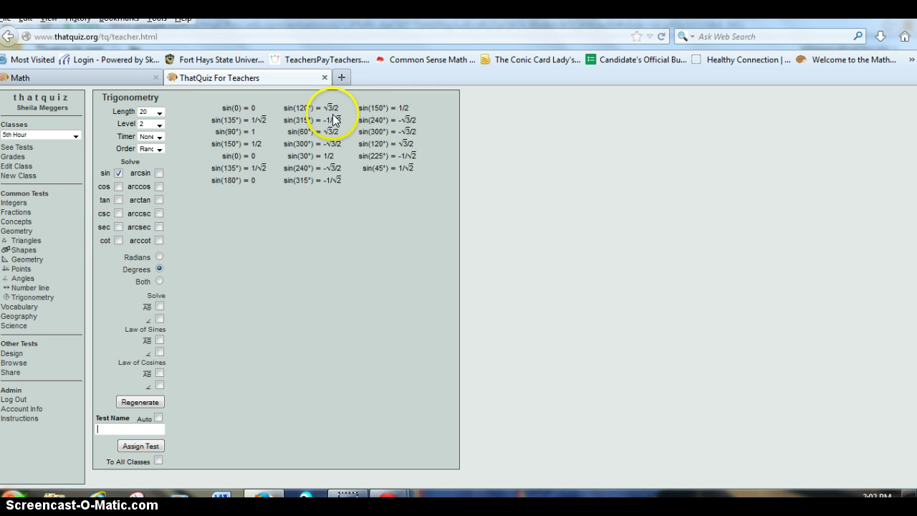
pyautogui.click(159, 112)
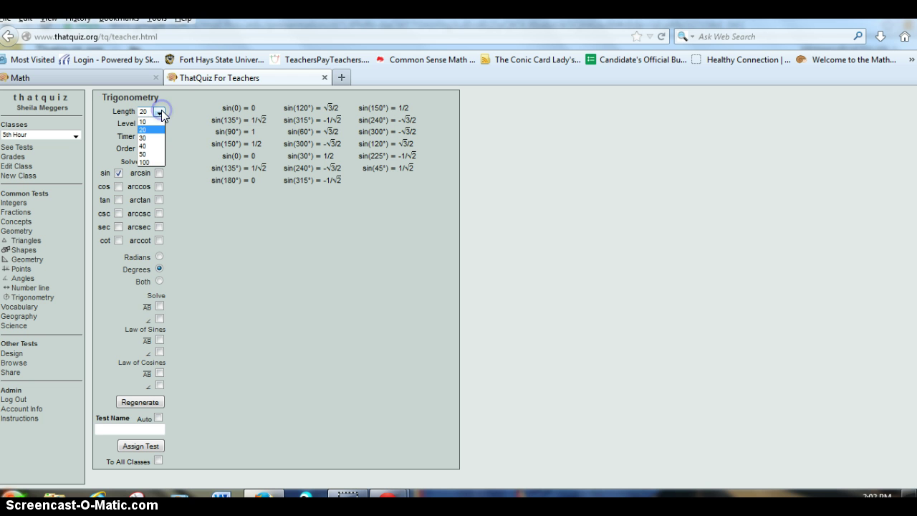
pyautogui.click(158, 129)
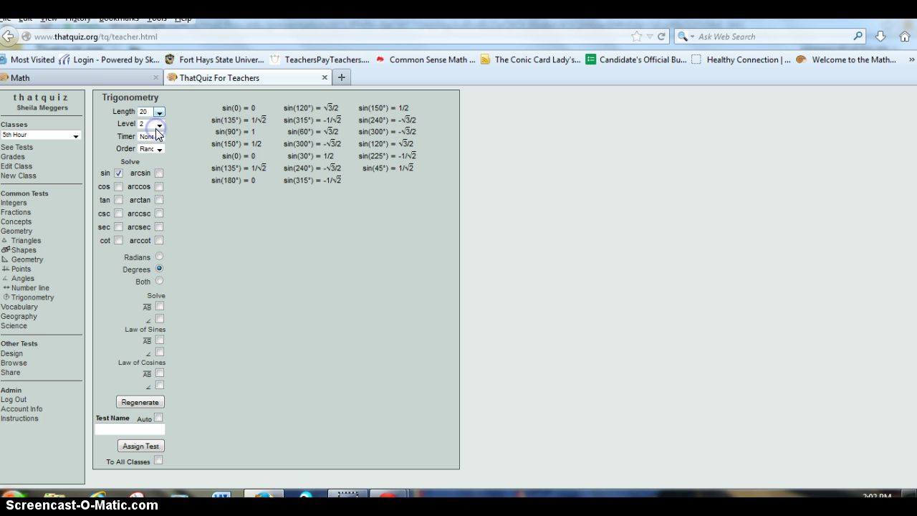
pyautogui.click(161, 129)
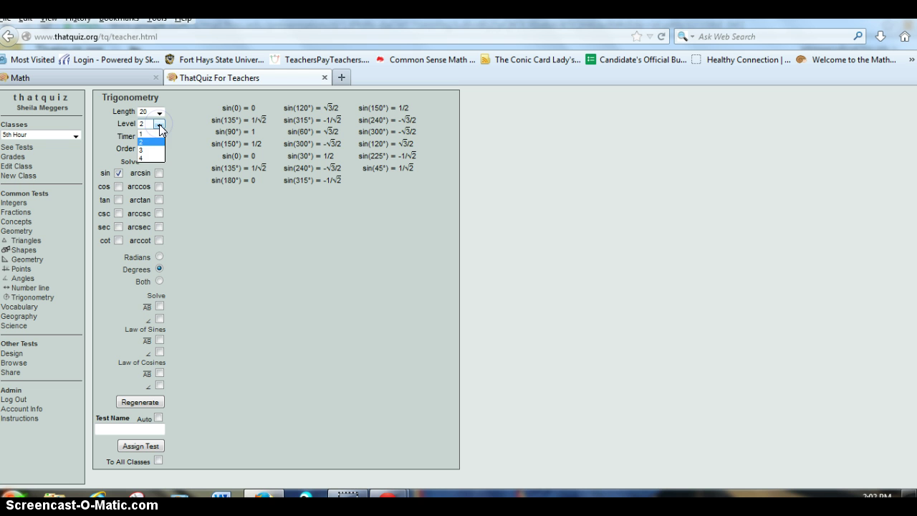
pyautogui.click(140, 159)
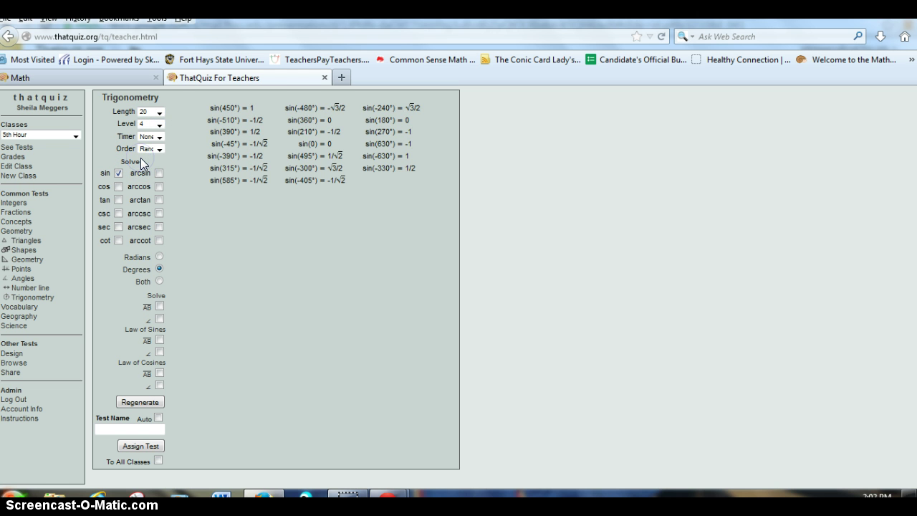
pyautogui.click(160, 138)
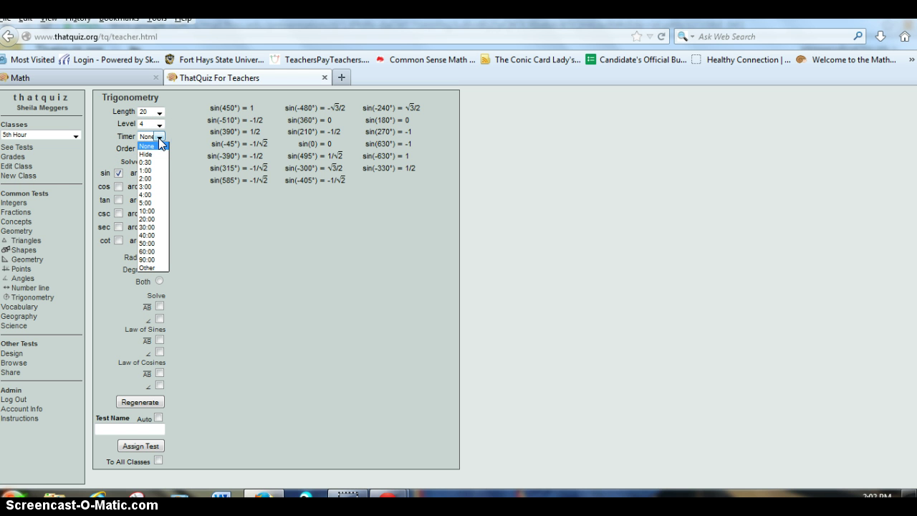
pyautogui.click(160, 144)
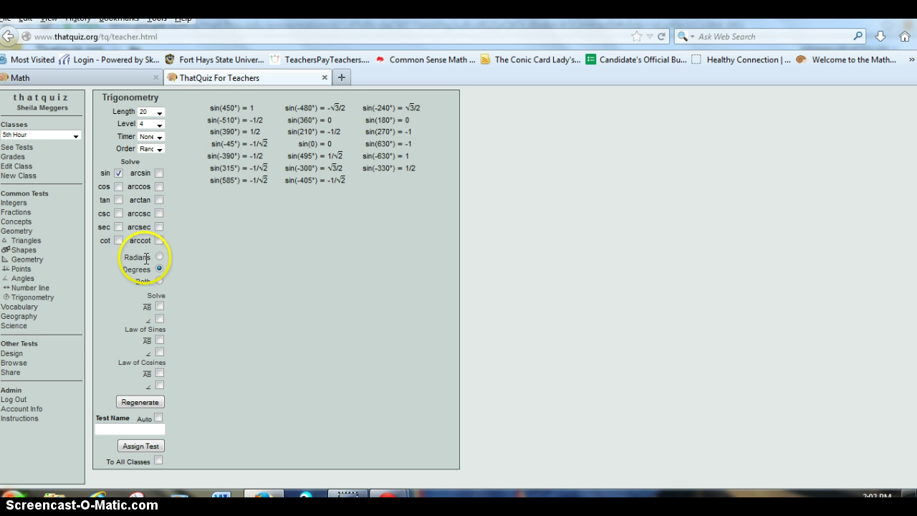
# Add cos, tan, csc, sec and cot problems to the trigonometry test and use both radians and degrees.
pyautogui.click(118, 188)
pyautogui.click(118, 200)
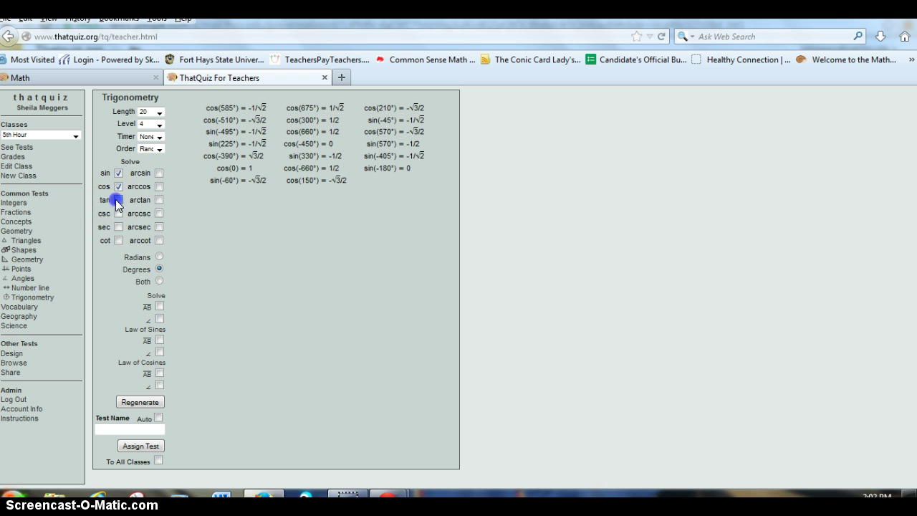
pyautogui.click(118, 214)
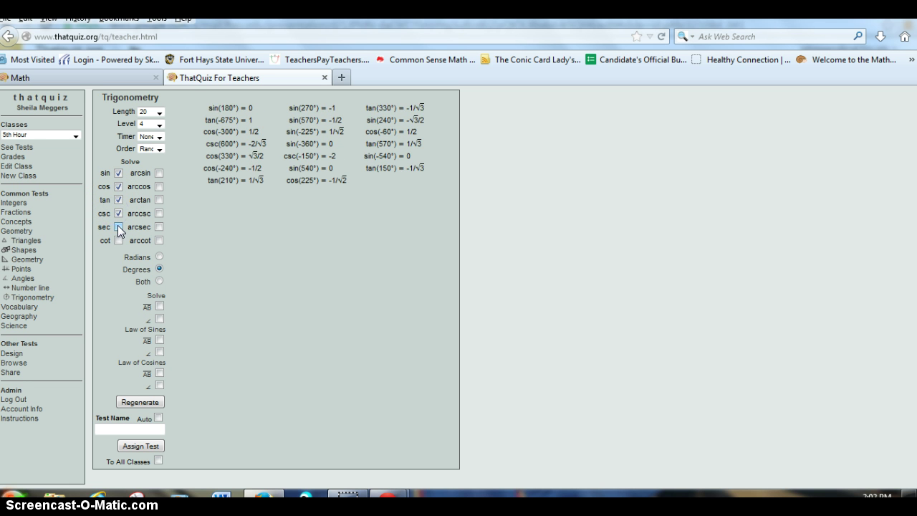
pyautogui.click(118, 227)
pyautogui.click(118, 241)
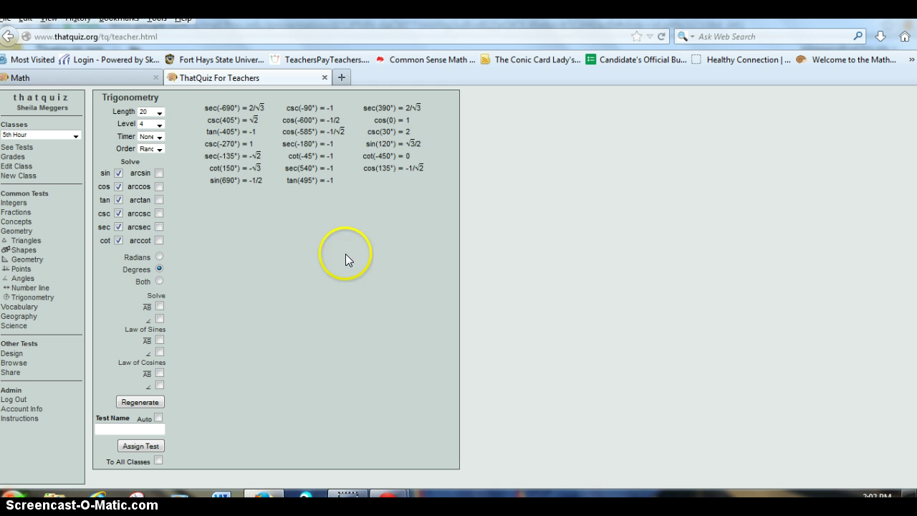
pyautogui.click(160, 256)
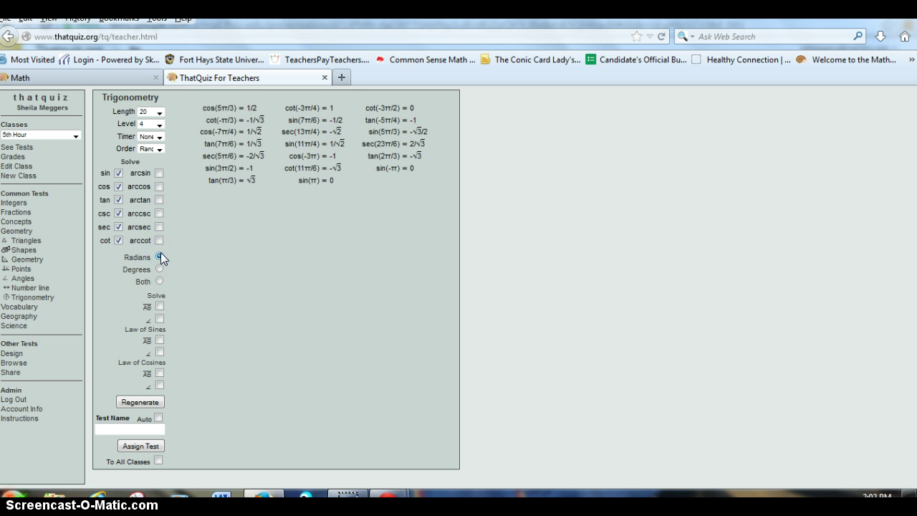
pyautogui.click(159, 281)
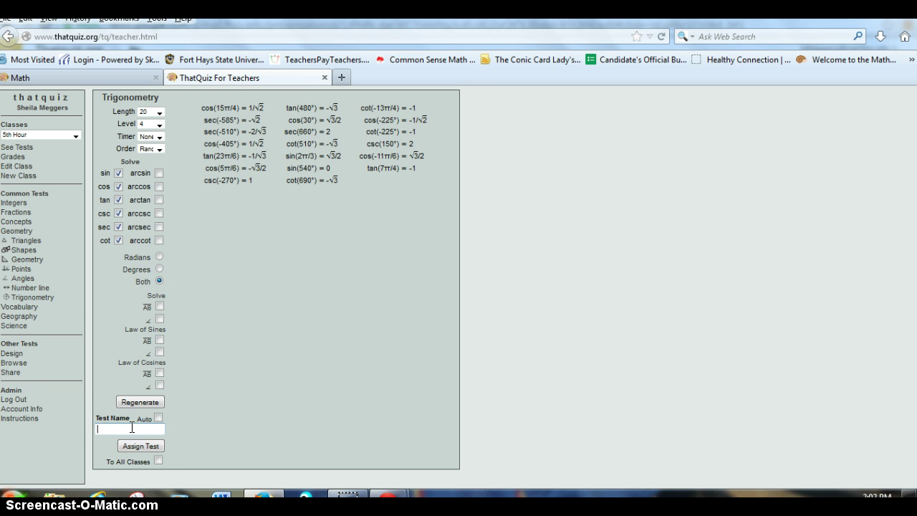
# Name the test Exact Value Practice and assign it to the 5th Hour class only.
pyautogui.write('Exact')
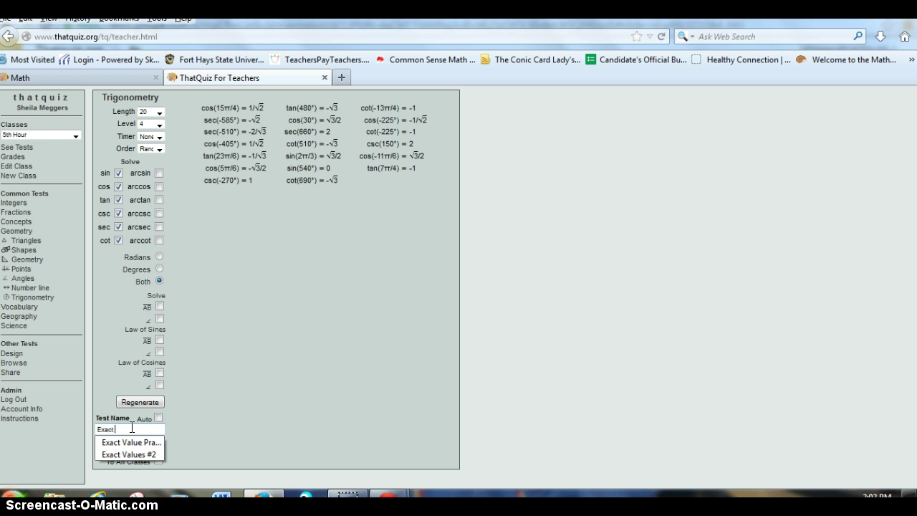
pyautogui.write(' Value Practice')
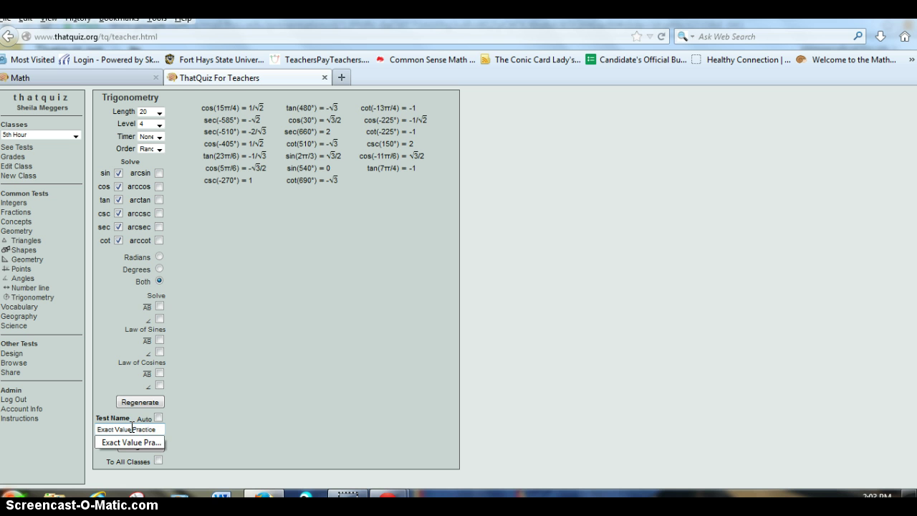
pyautogui.click(198, 435)
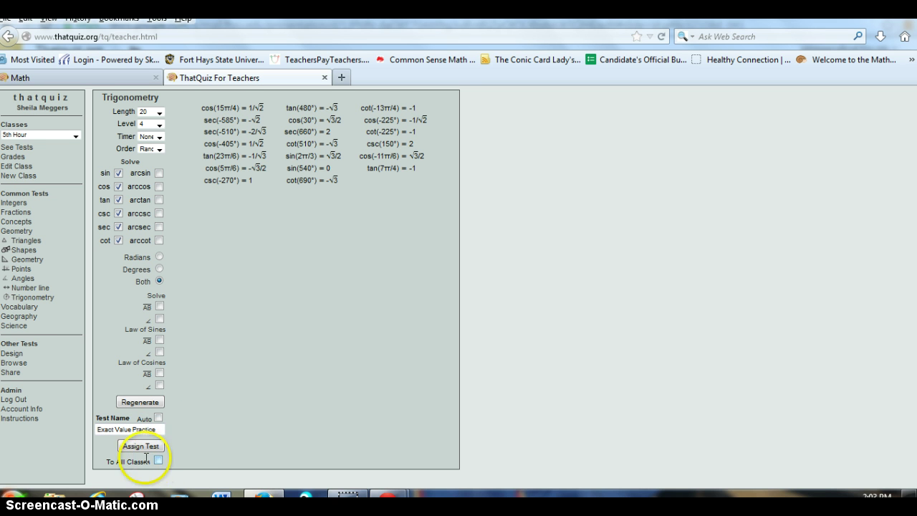
pyautogui.click(76, 136)
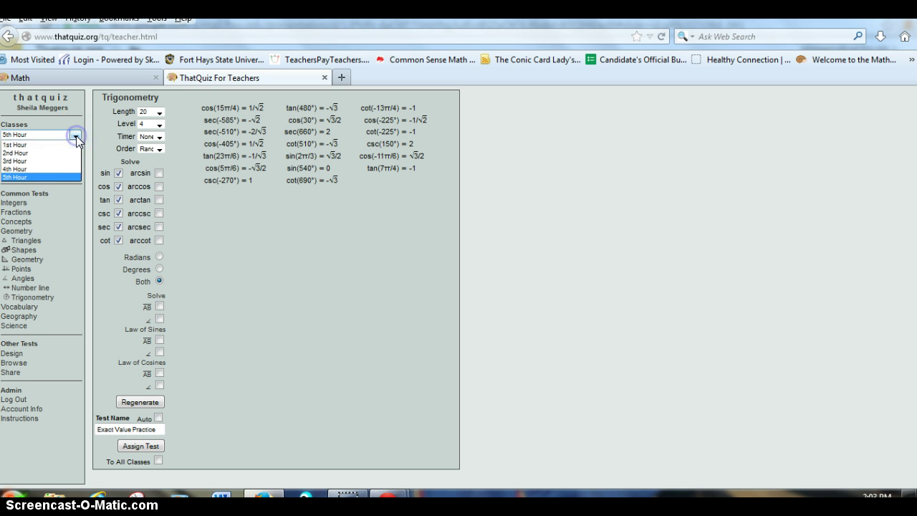
pyautogui.click(76, 137)
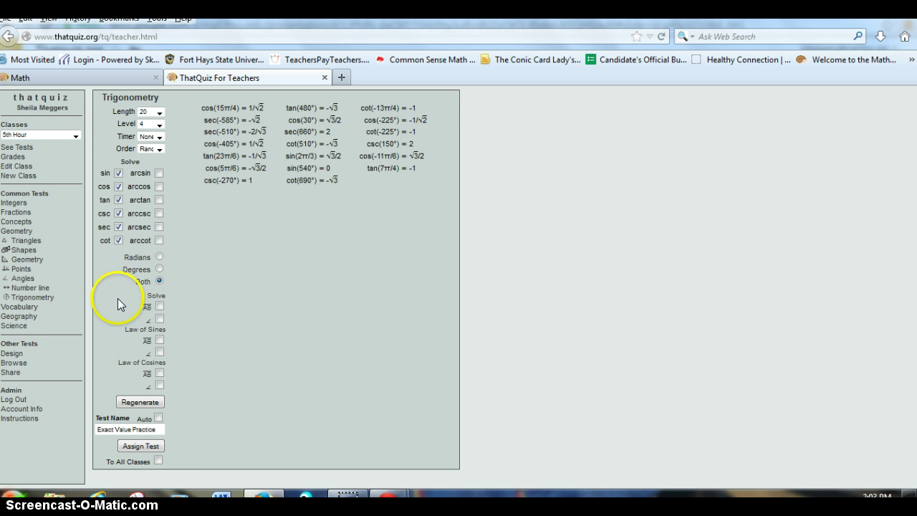
pyautogui.click(152, 446)
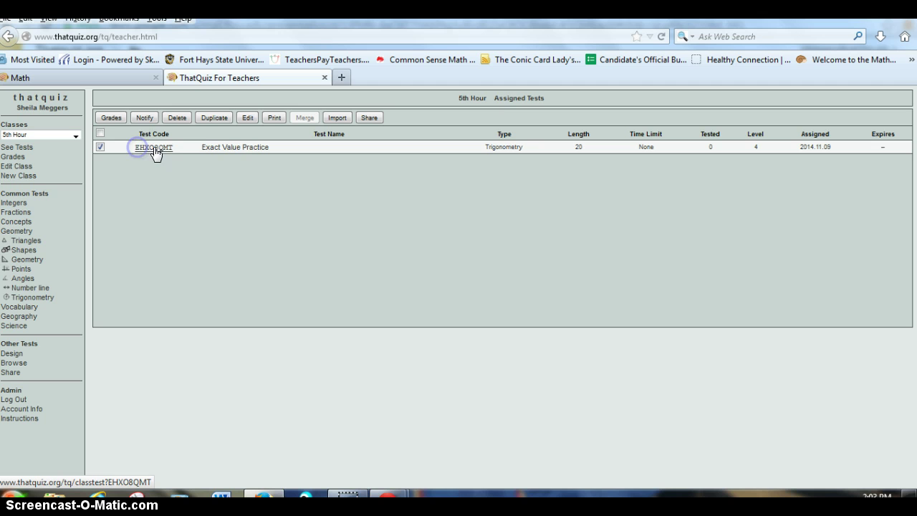
# Copy the test code of Exact Value Practice from the 5th Hour assigned tests.
pyautogui.click(174, 149)
pyautogui.doubleClick(172, 149)
pyautogui.hotkey('ctrl', 'c')
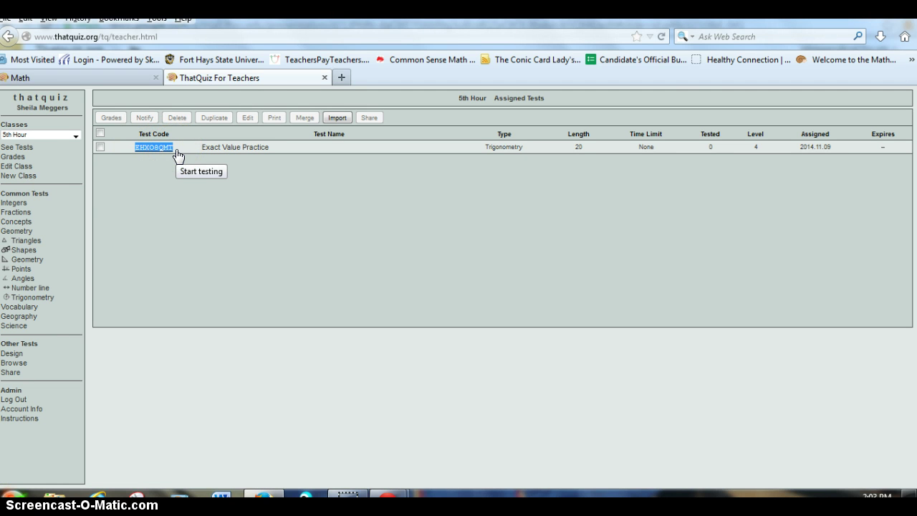
# Replace the test code placeholder on the ThatQuiz homepage with the copied code and open the test.
pyautogui.click(139, 78)
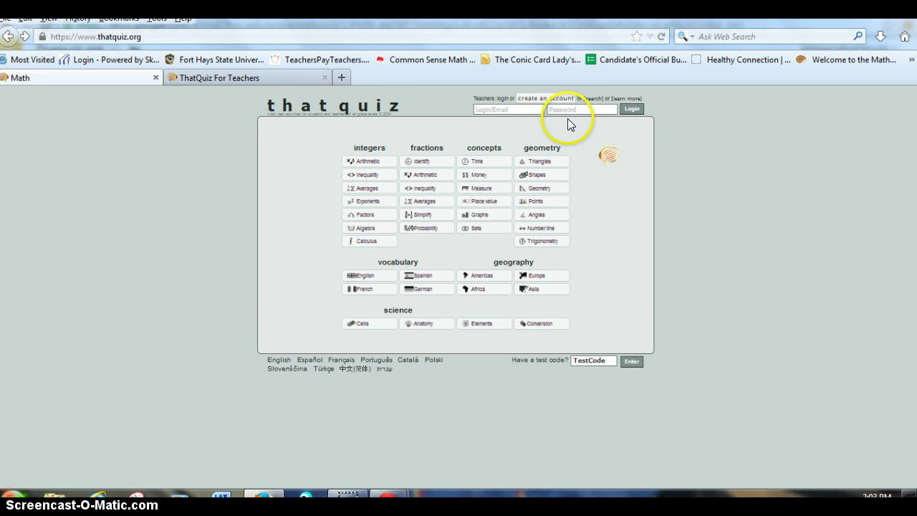
pyautogui.click(608, 361)
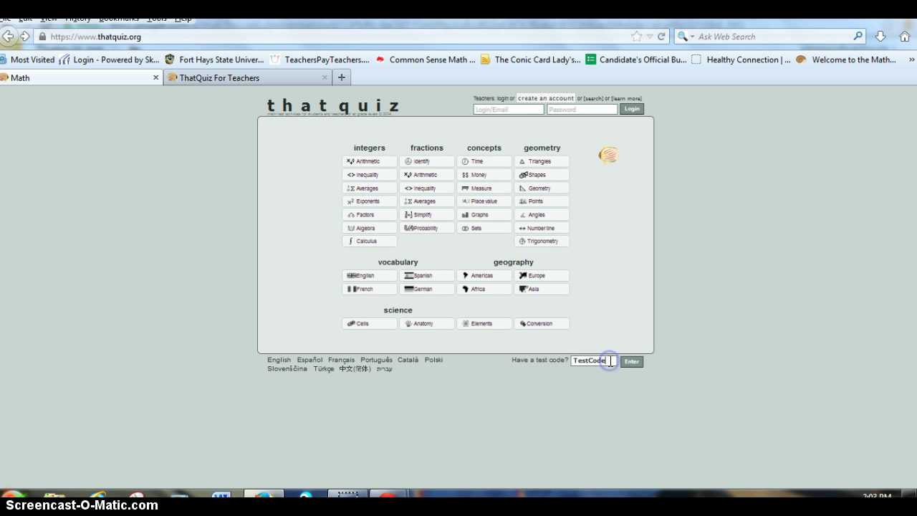
pyautogui.write('E')
pyautogui.click(606, 361)
pyautogui.press('BackSpace')
pyautogui.press('BackSpace')
pyautogui.press('BackSpace')
pyautogui.press('BackSpace')
pyautogui.press('BackSpace')
pyautogui.press('BackSpace')
pyautogui.press('BackSpace')
pyautogui.press('BackSpace')
pyautogui.click(606, 358)
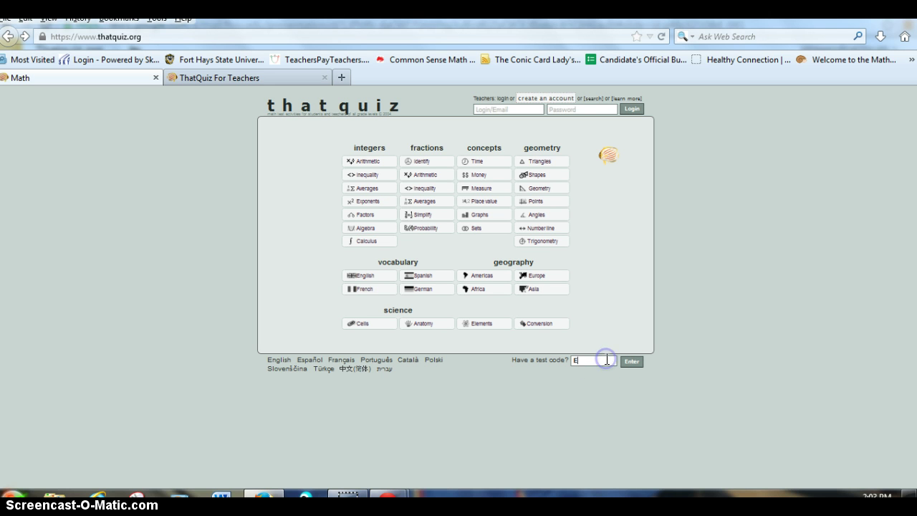
pyautogui.press('BackSpace')
pyautogui.press('BackSpace')
pyautogui.hotkey('ctrl', 'v')
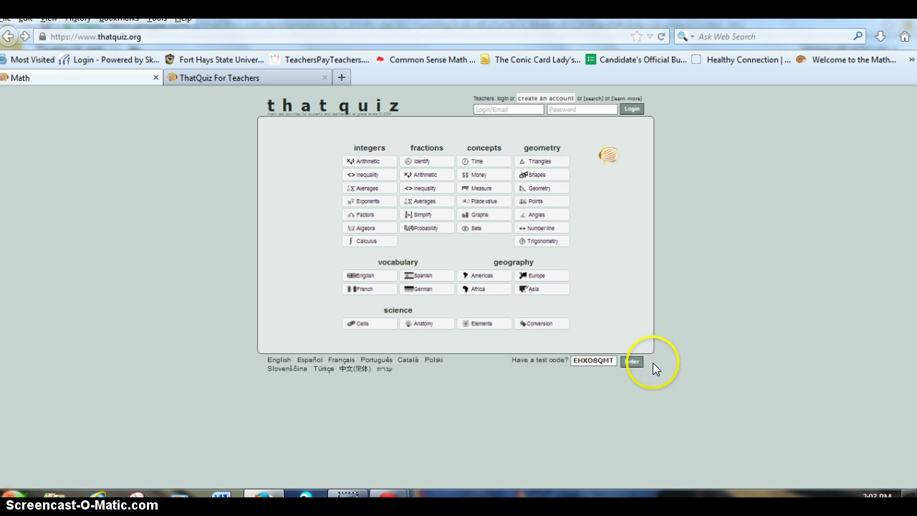
pyautogui.click(631, 362)
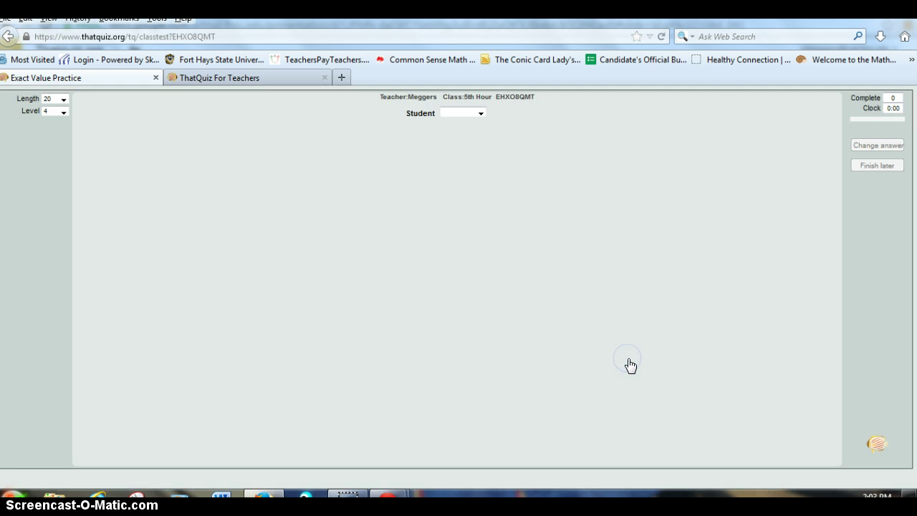
# Take the test as the second student, answering -1/√2 for csc(150°) and -2 for sin(2π/3).
pyautogui.click(479, 113)
pyautogui.click(450, 137)
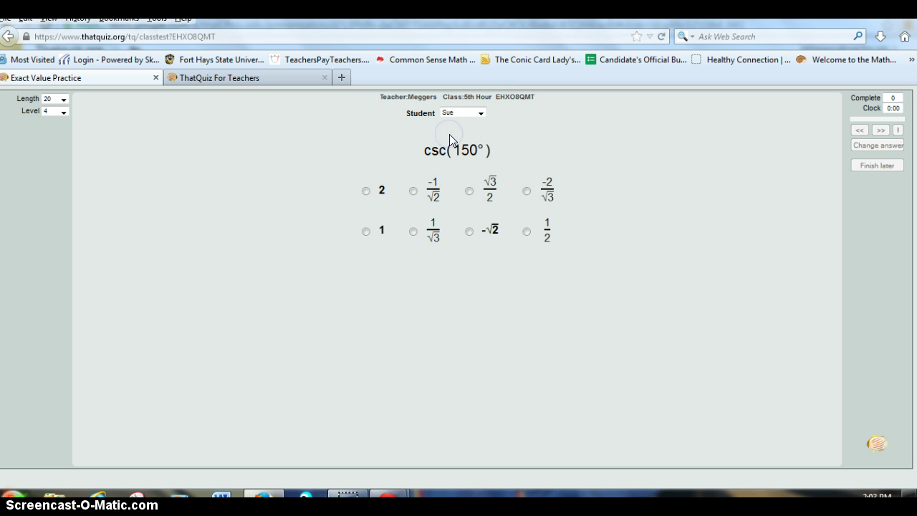
pyautogui.click(414, 192)
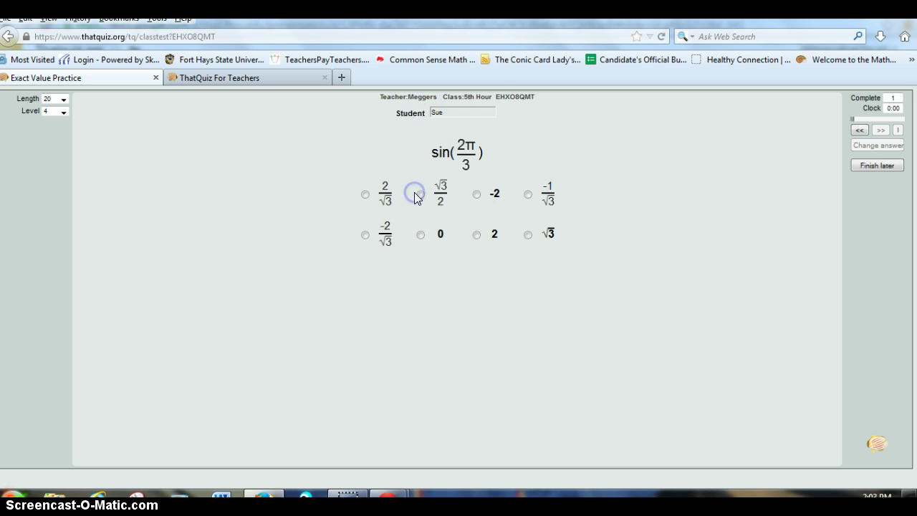
pyautogui.click(476, 194)
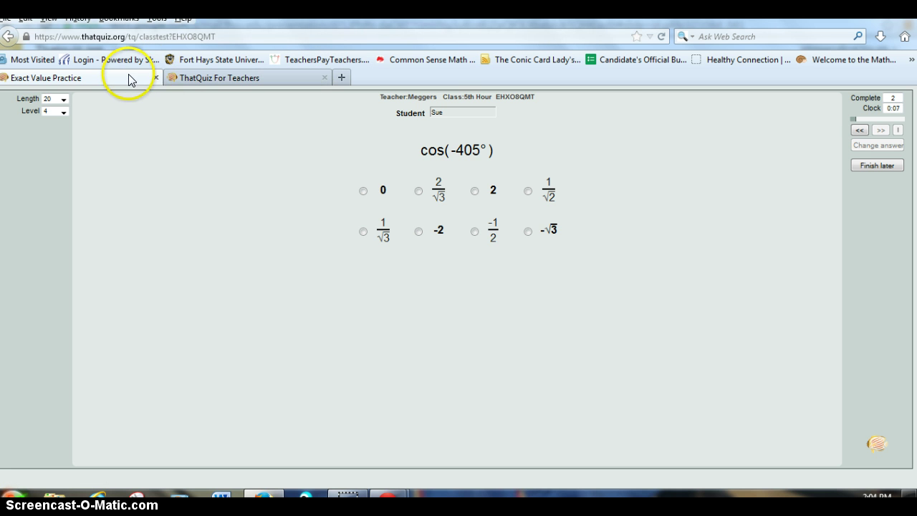
# Switch to the 2nd Hour class on the teacher page and review the grade report of its Geometry test.
pyautogui.click(184, 82)
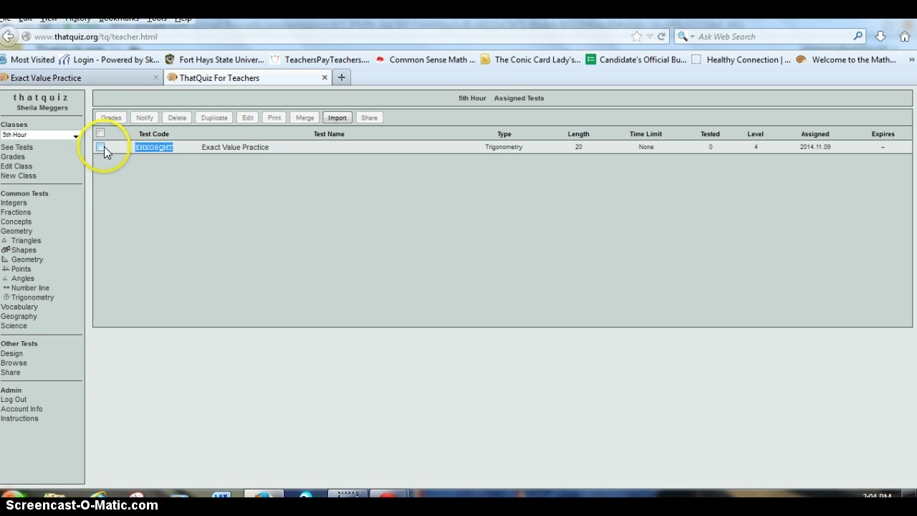
pyautogui.click(75, 136)
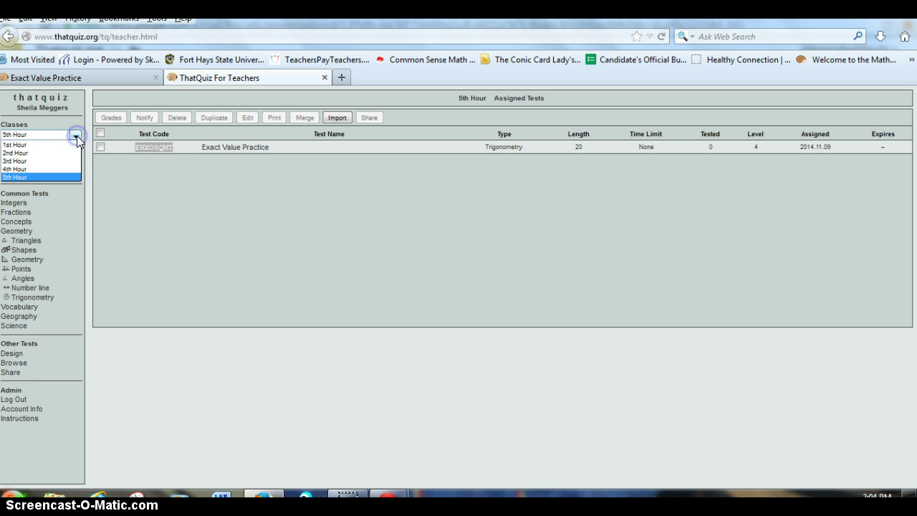
pyautogui.click(36, 153)
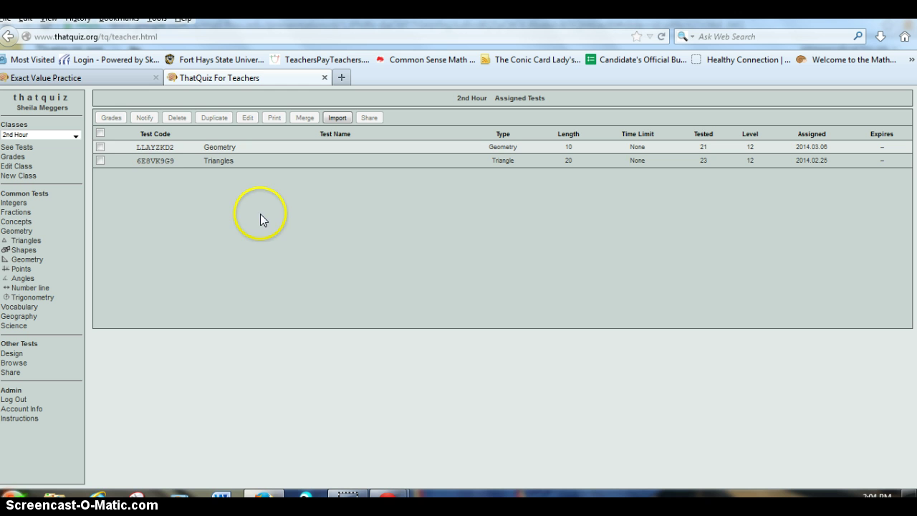
pyautogui.click(101, 147)
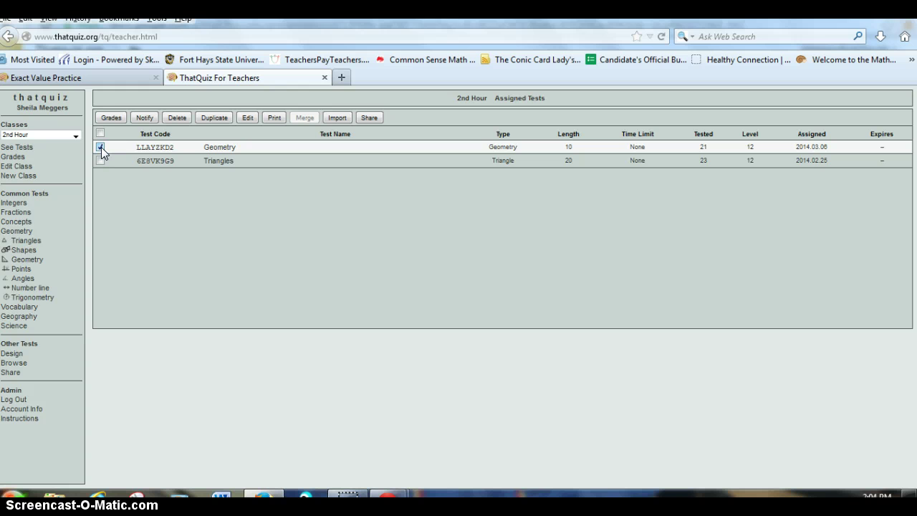
pyautogui.click(107, 117)
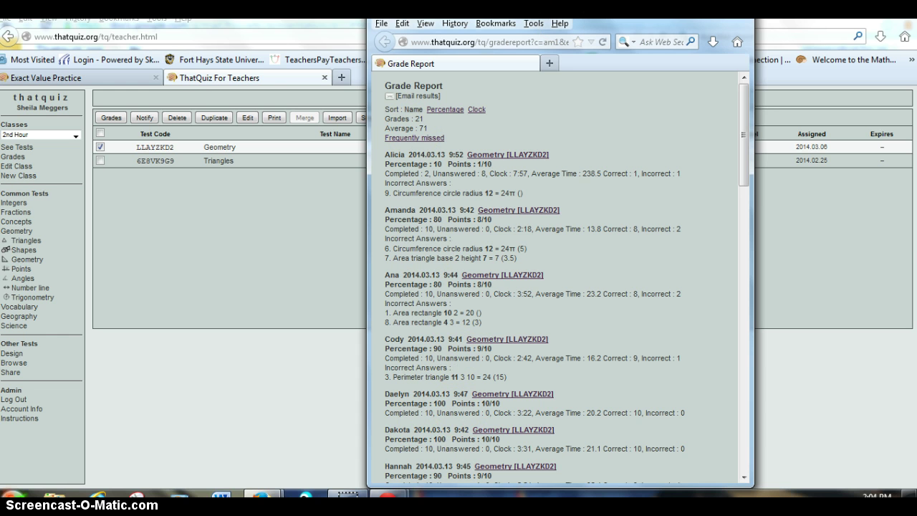
pyautogui.hotkey('ctrl', 'w')
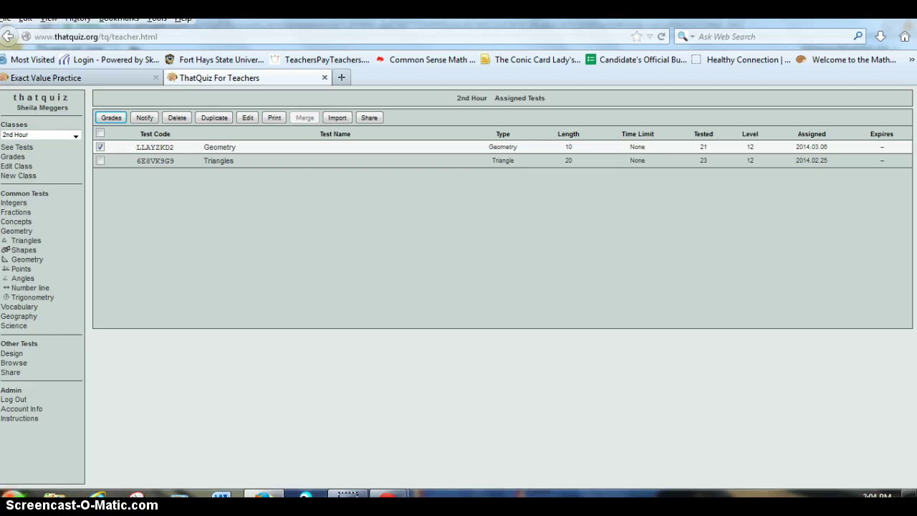
# Add the Triangles test to the selection and review the 2nd Hour class's overall grade table with test scores and averages.
pyautogui.click(101, 160)
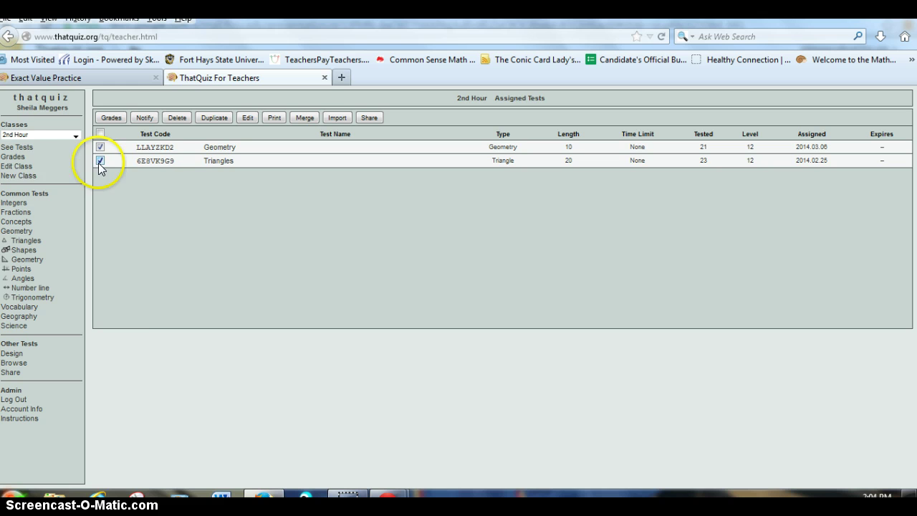
pyautogui.click(20, 157)
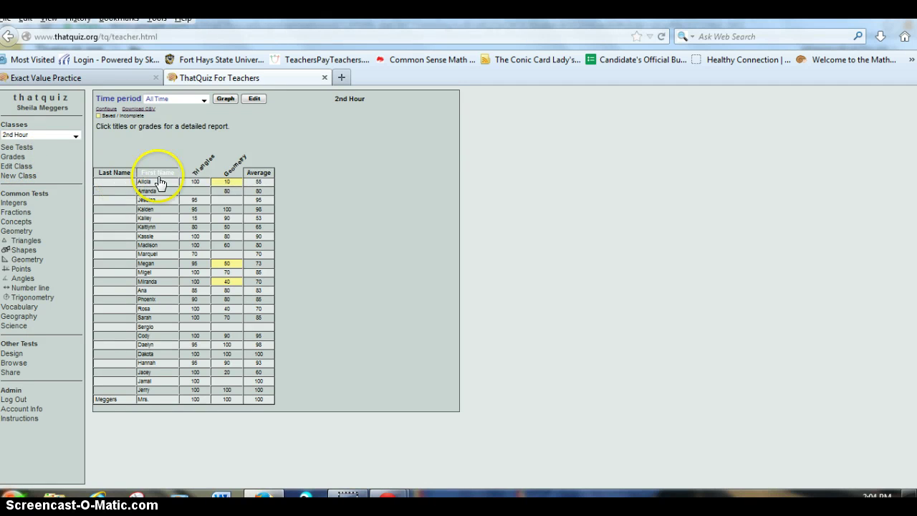
pyautogui.moveTo(220, 183)
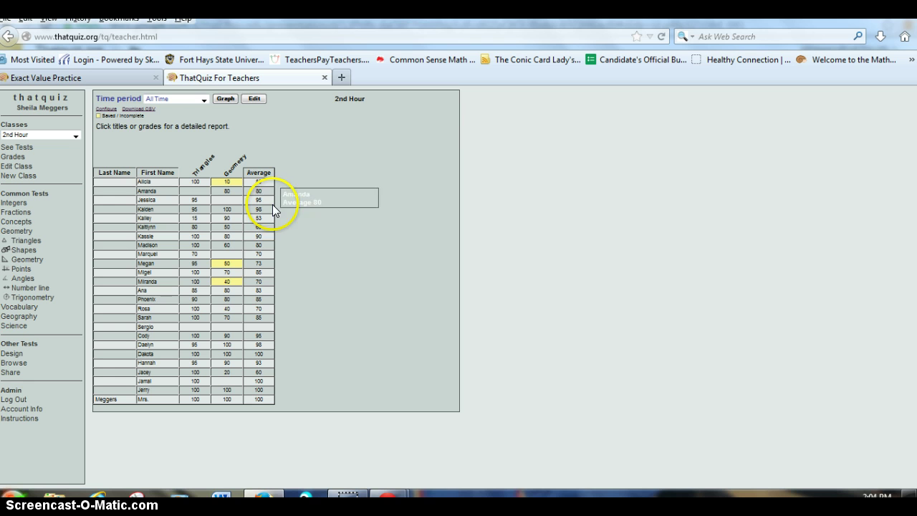
pyautogui.moveTo(272, 223)
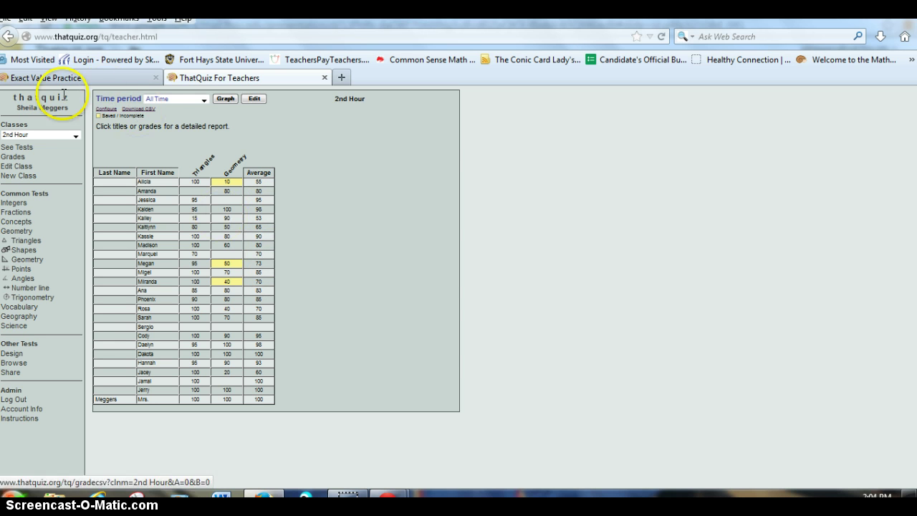
# Switch to the 5th Hour class and search the public tests for congruent triangles.
pyautogui.click(75, 136)
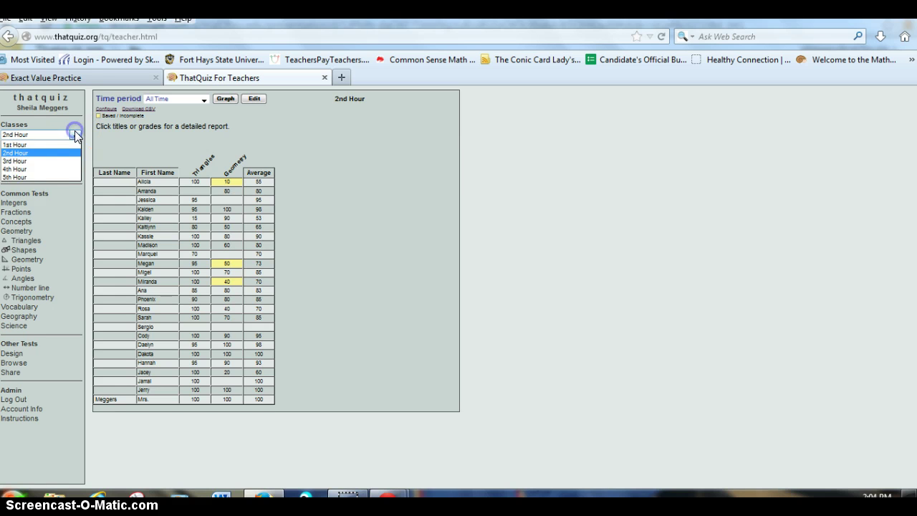
pyautogui.click(38, 177)
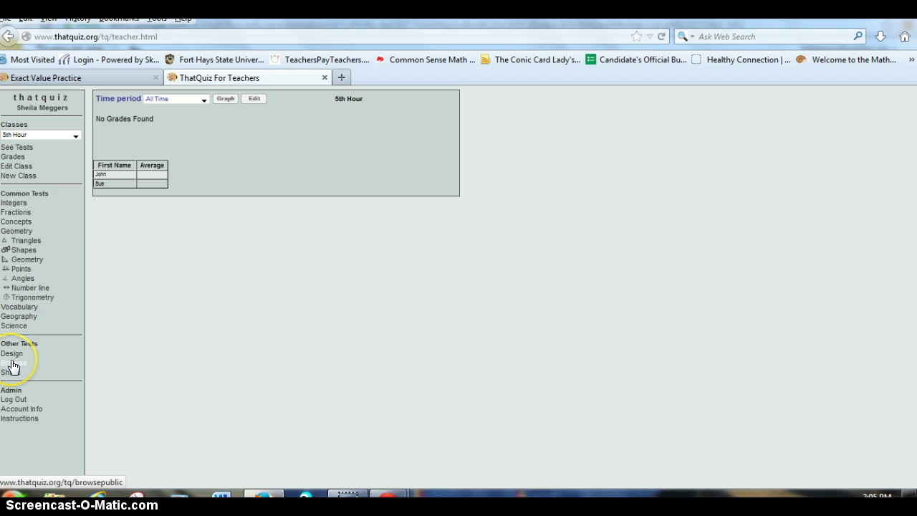
pyautogui.click(12, 364)
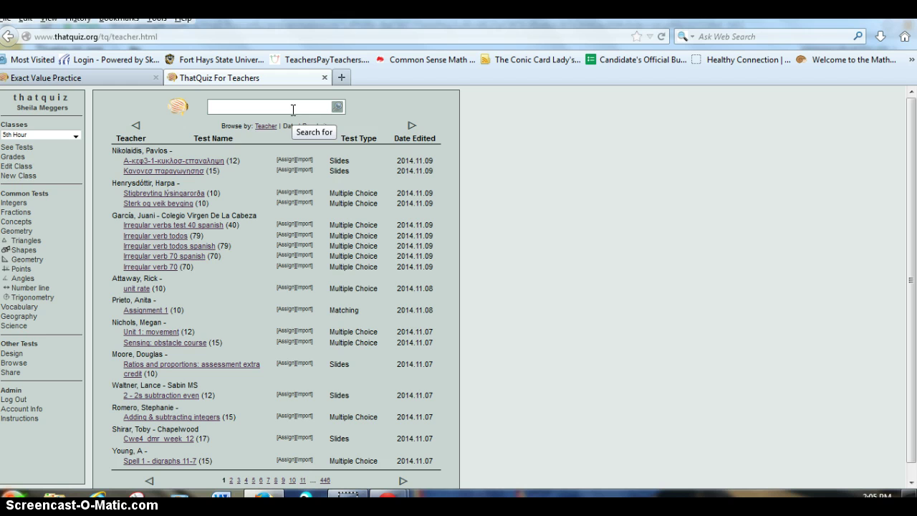
pyautogui.write('congru')
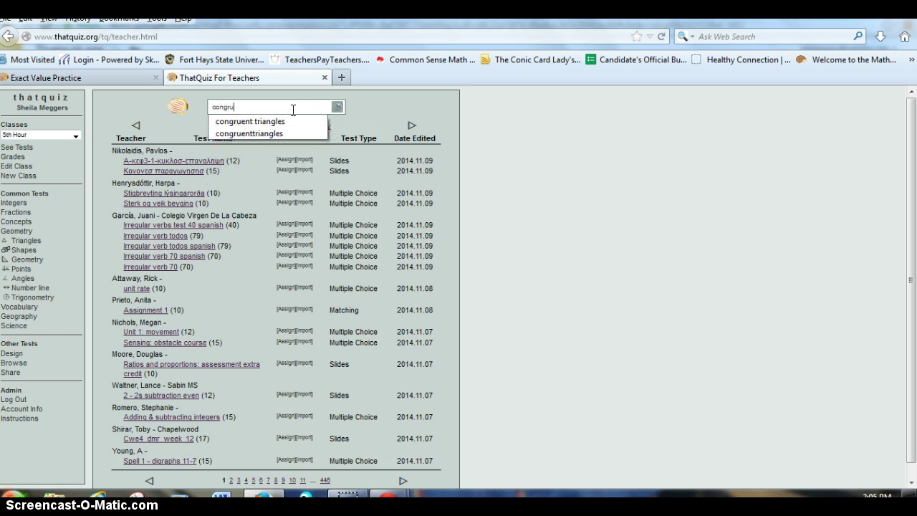
pyautogui.write('ent triangles')
pyautogui.press('Return')
pyautogui.click(247, 107)
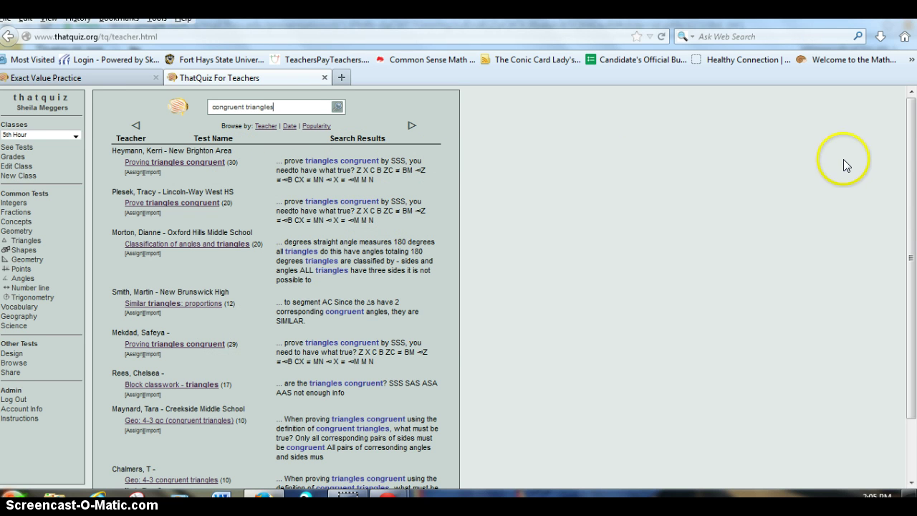
# Look through the search results and preview the tests Classification of angles and triangles and Proving triangles congruent.
pyautogui.moveTo(910, 163); pyautogui.dragTo(914, 246)
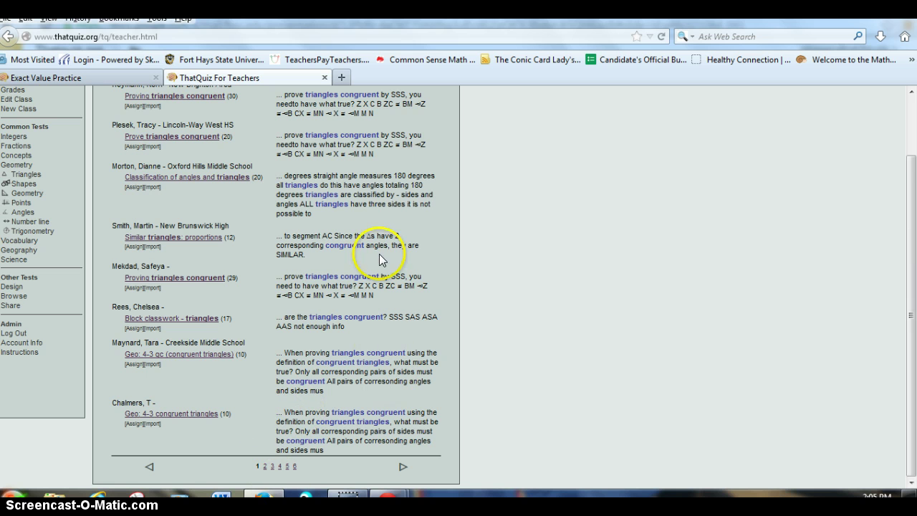
pyautogui.moveTo(911, 164); pyautogui.dragTo(906, 115)
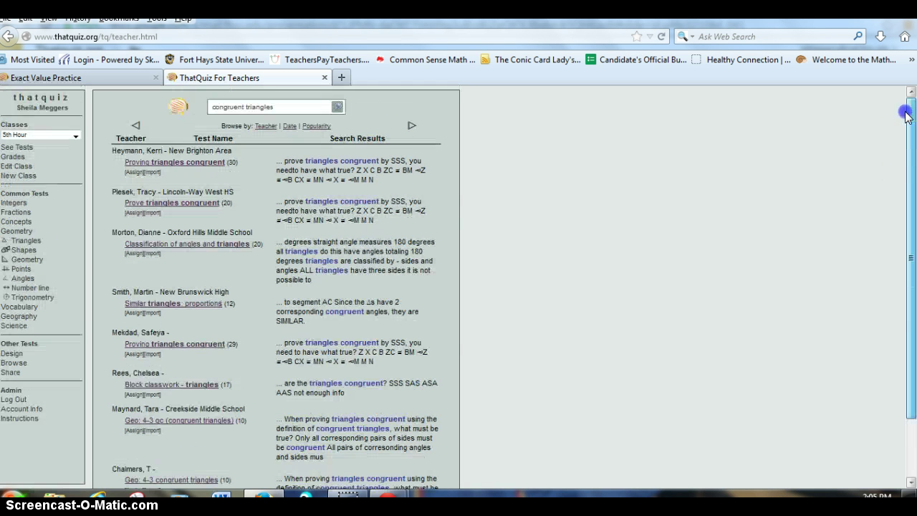
pyautogui.click(153, 245)
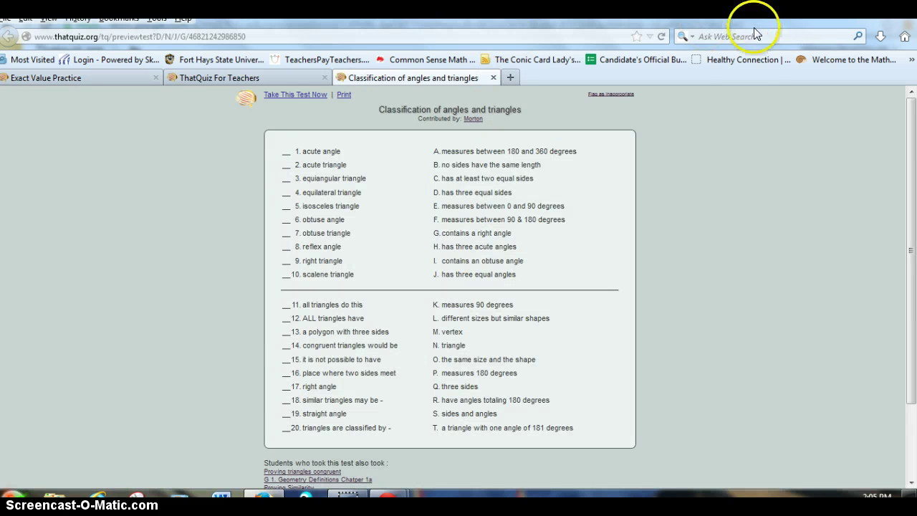
pyautogui.click(493, 77)
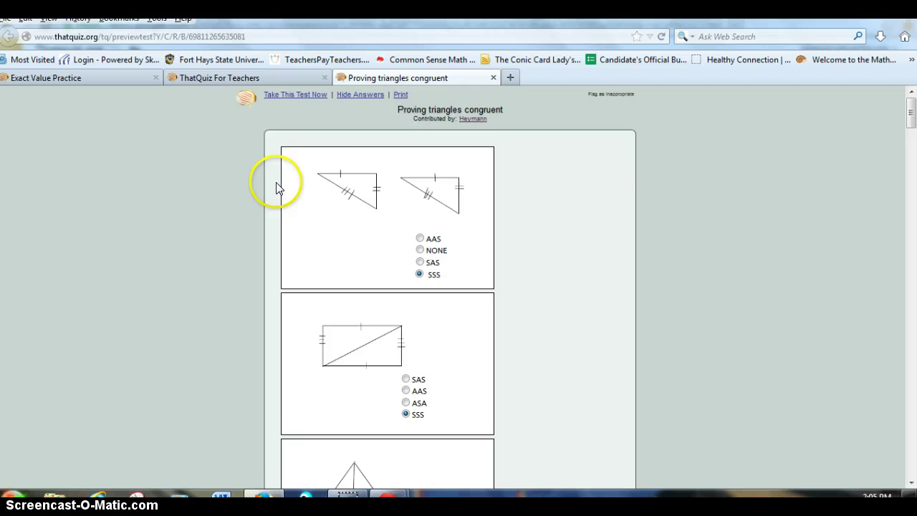
pyautogui.click(493, 79)
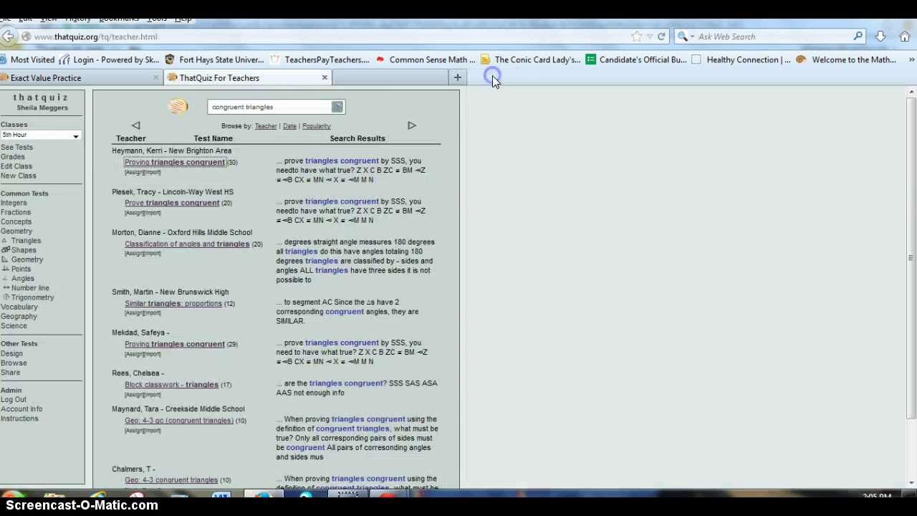
# Assign the first Proving triangles congruent test in the search results to the 5th Hour class.
pyautogui.click(132, 174)
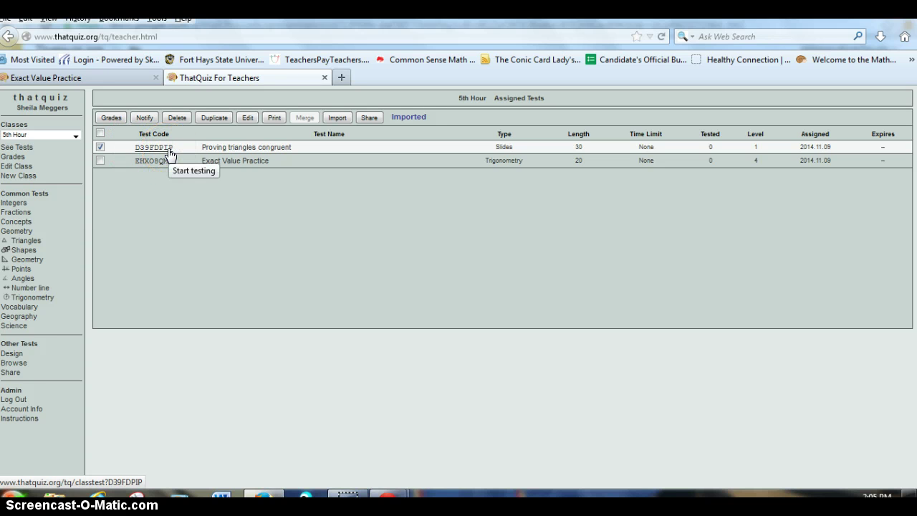
pyautogui.click(172, 246)
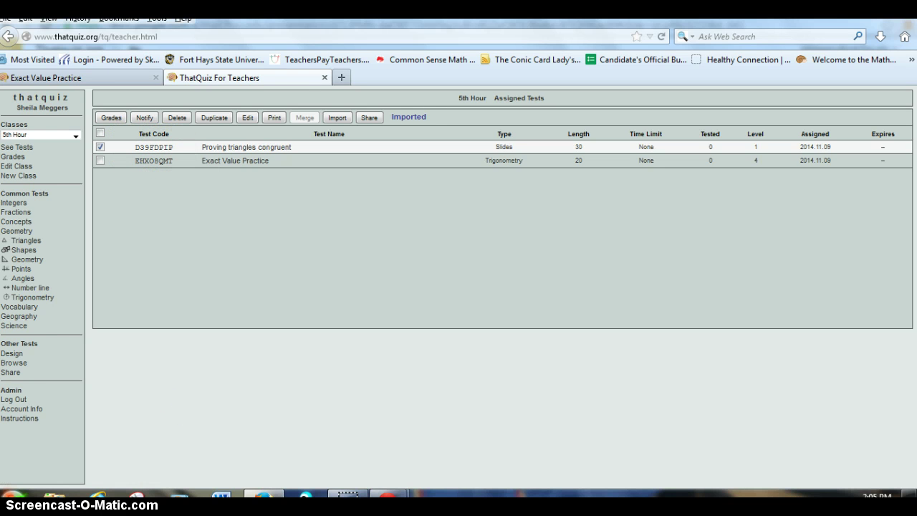